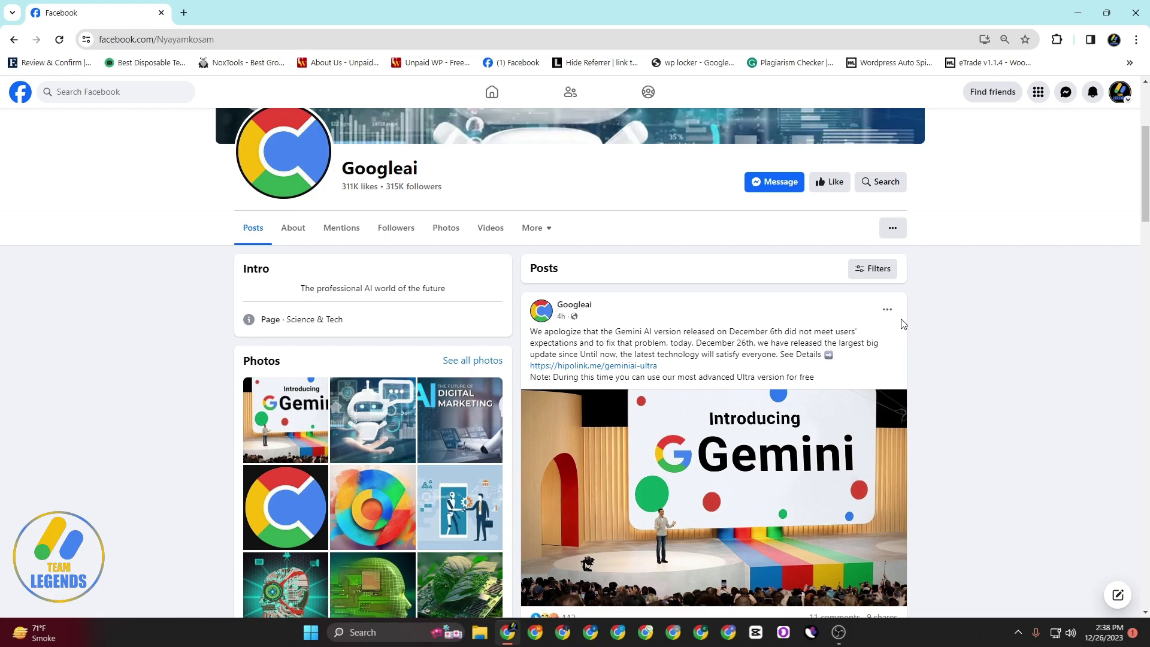
- Search Google for bard in a new tab, open the Bard site and try to start Bard
scroll(715, 341, "down", 1)
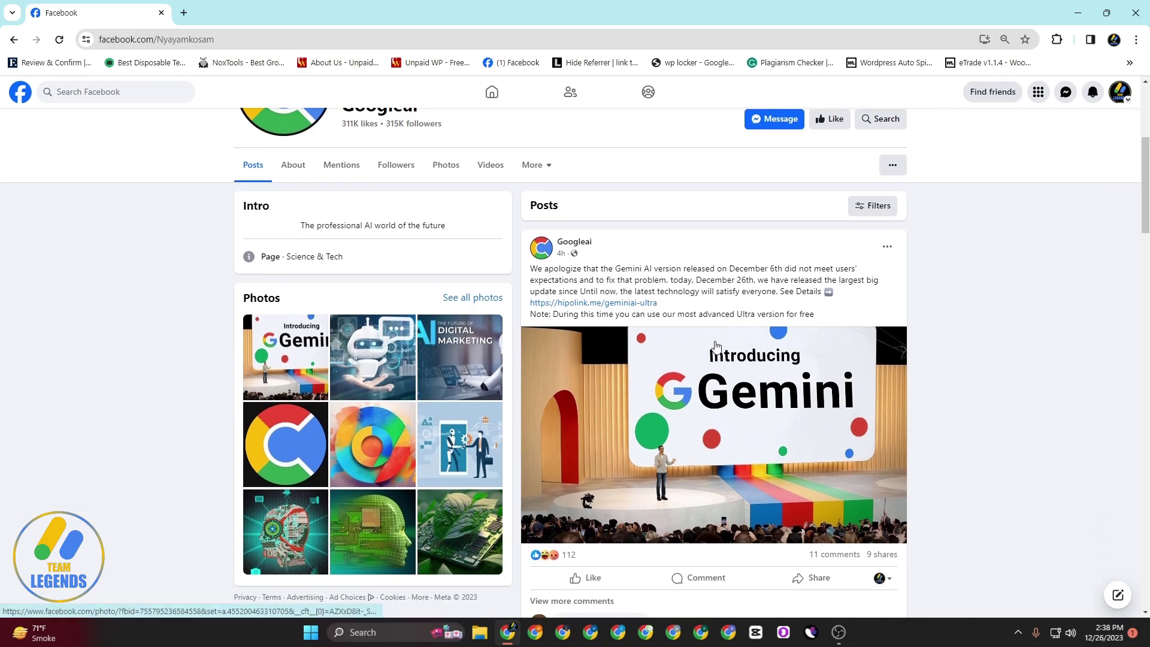
left_click(184, 12)
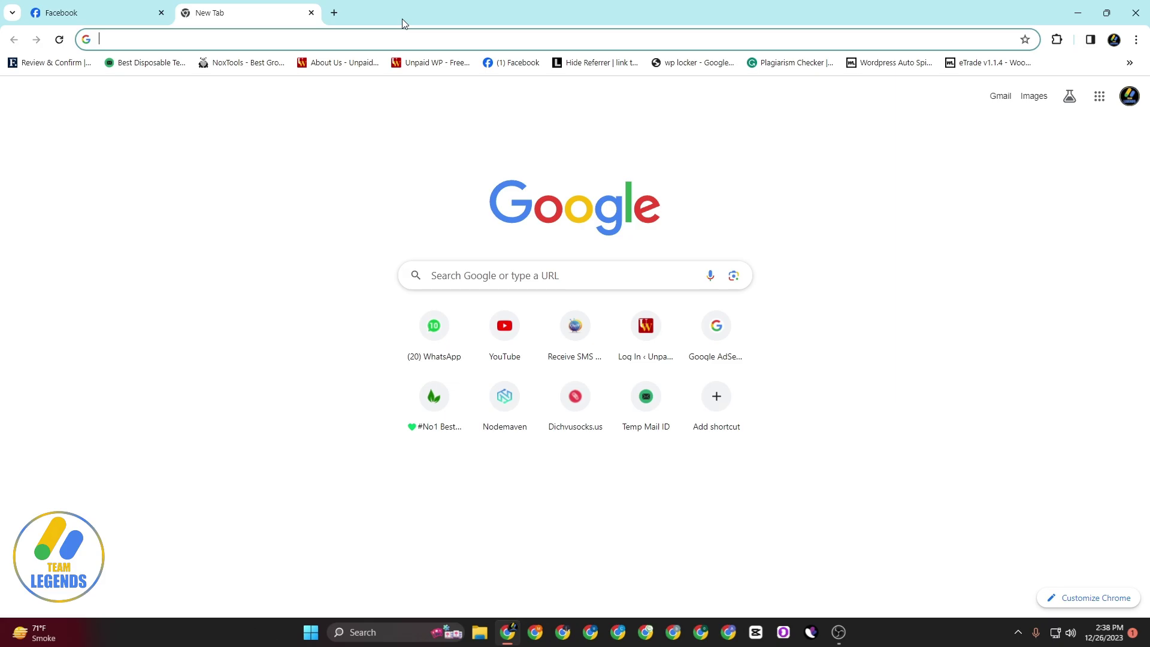
type("bard")
key("Return")
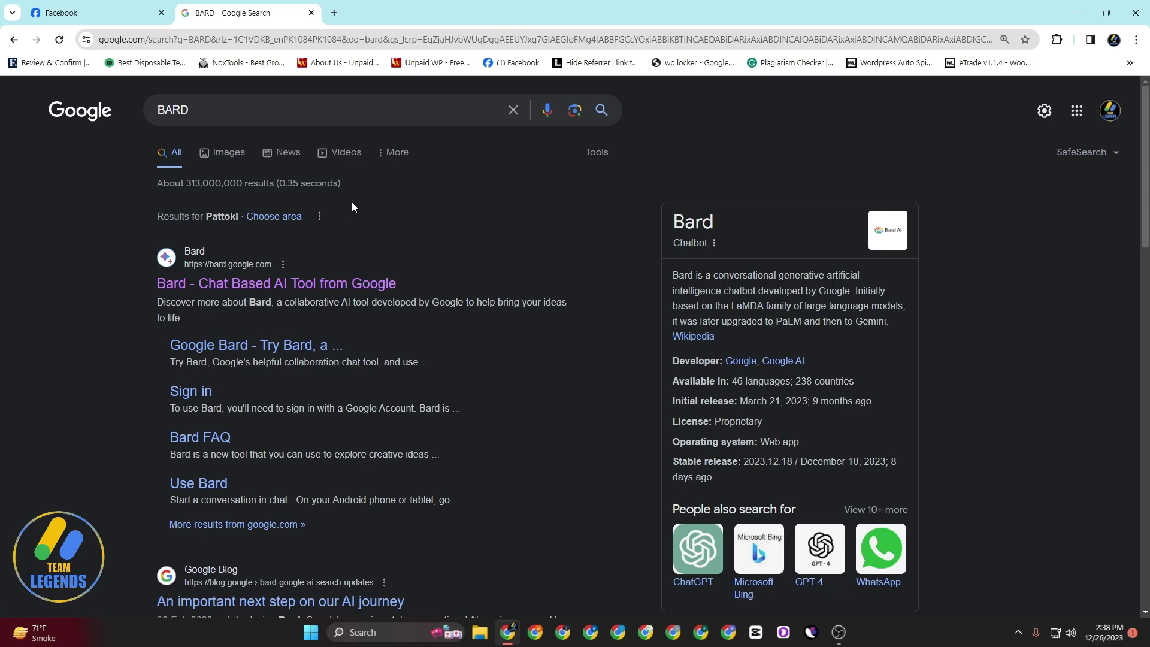
left_click(336, 284)
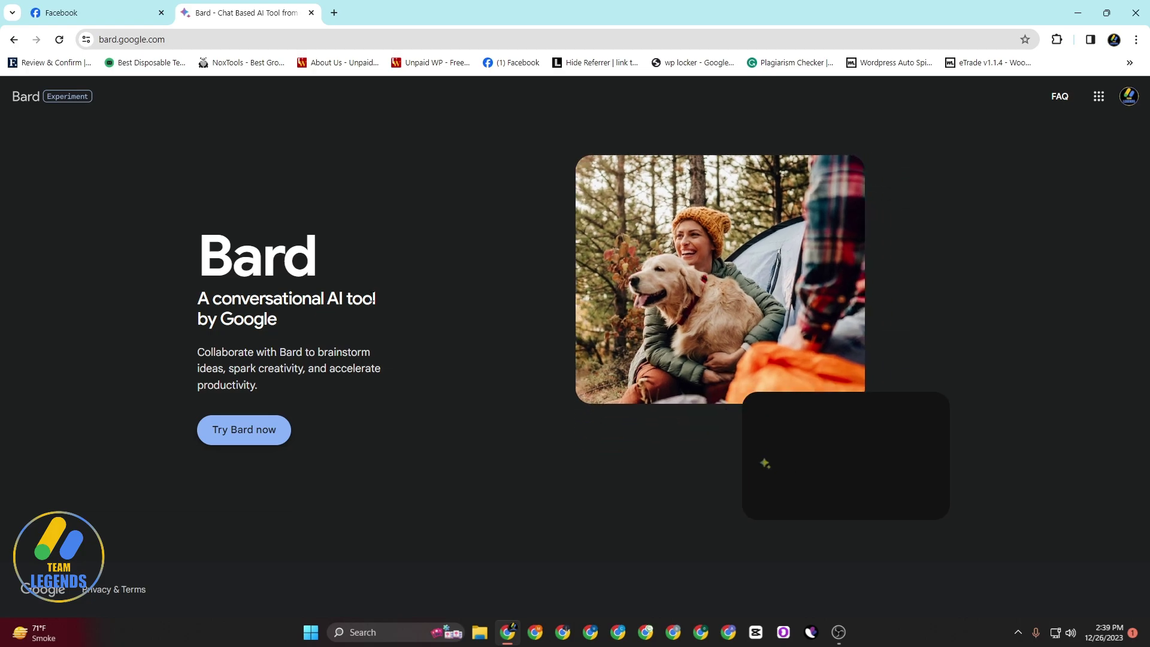
left_click(252, 444)
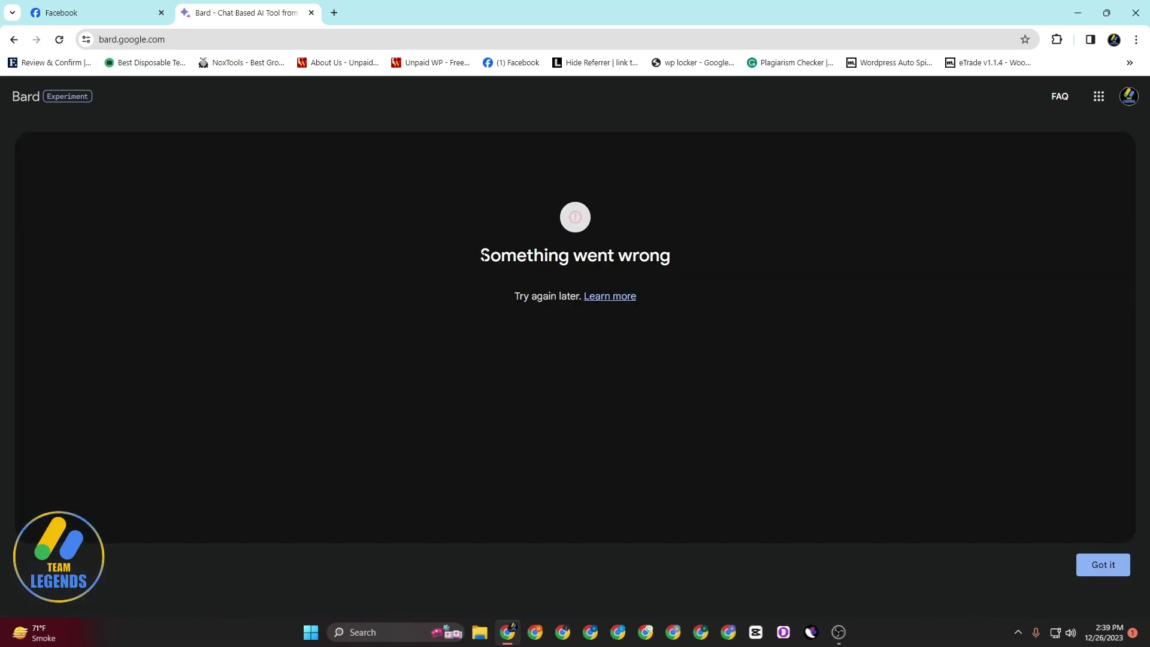
left_click_drag(475, 255, 663, 321)
left_click(669, 326)
- Switch to the second Chrome profile, search for bard and open the Bard chat page
left_click(536, 631)
type("bard")
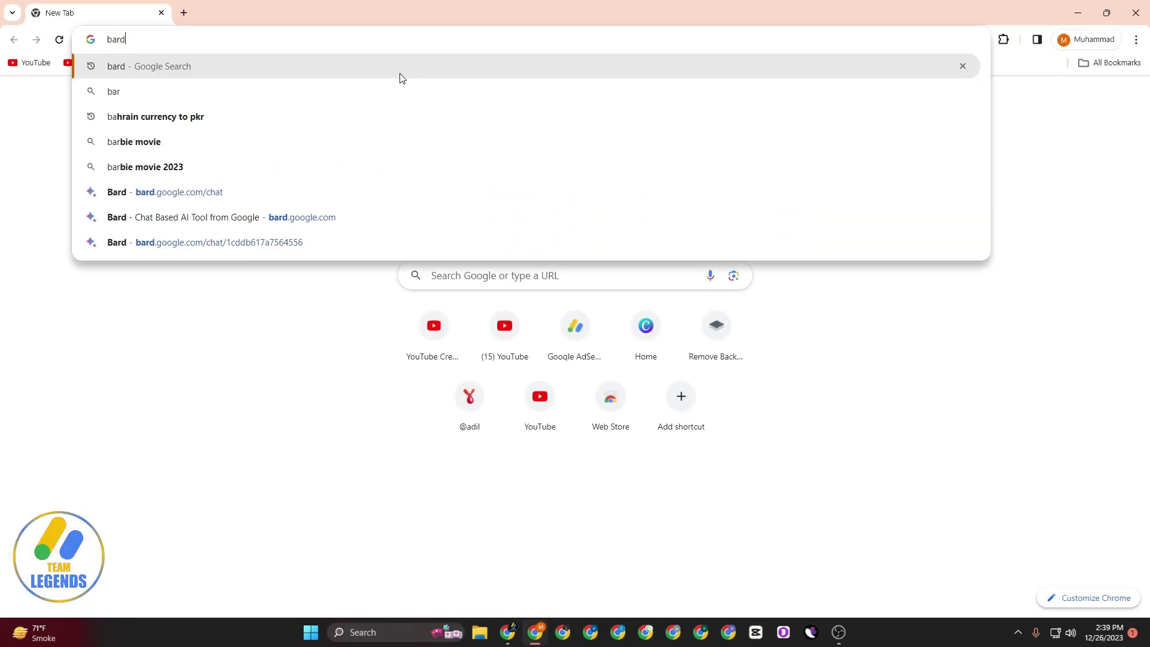
key("Return")
left_click(256, 264)
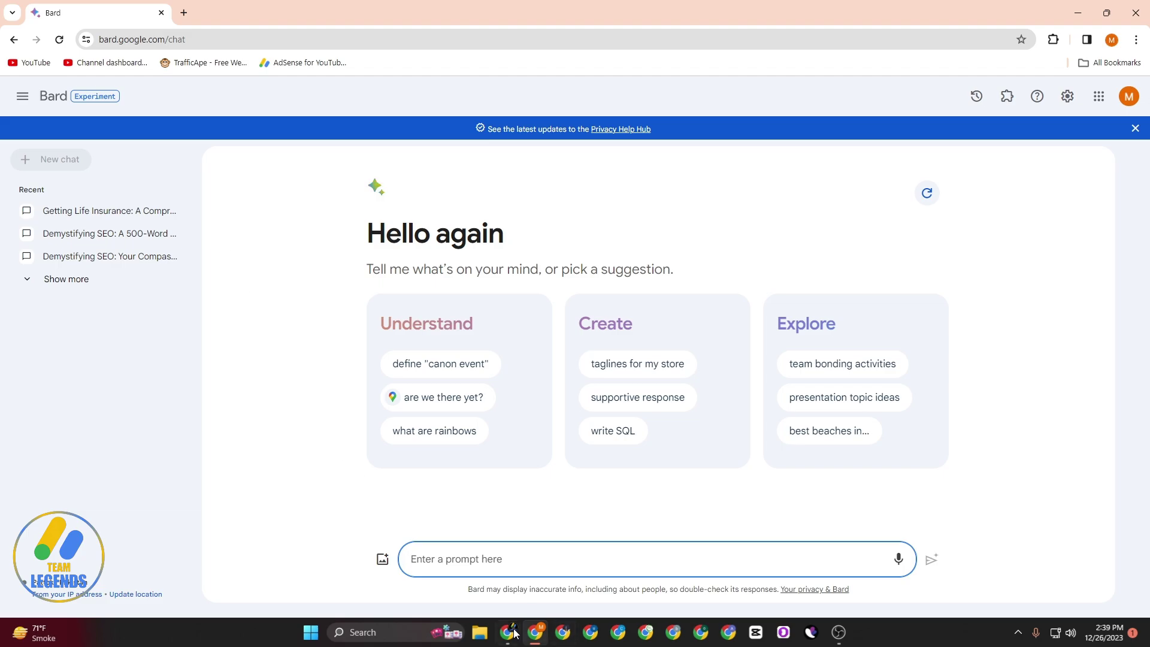
left_click(535, 635)
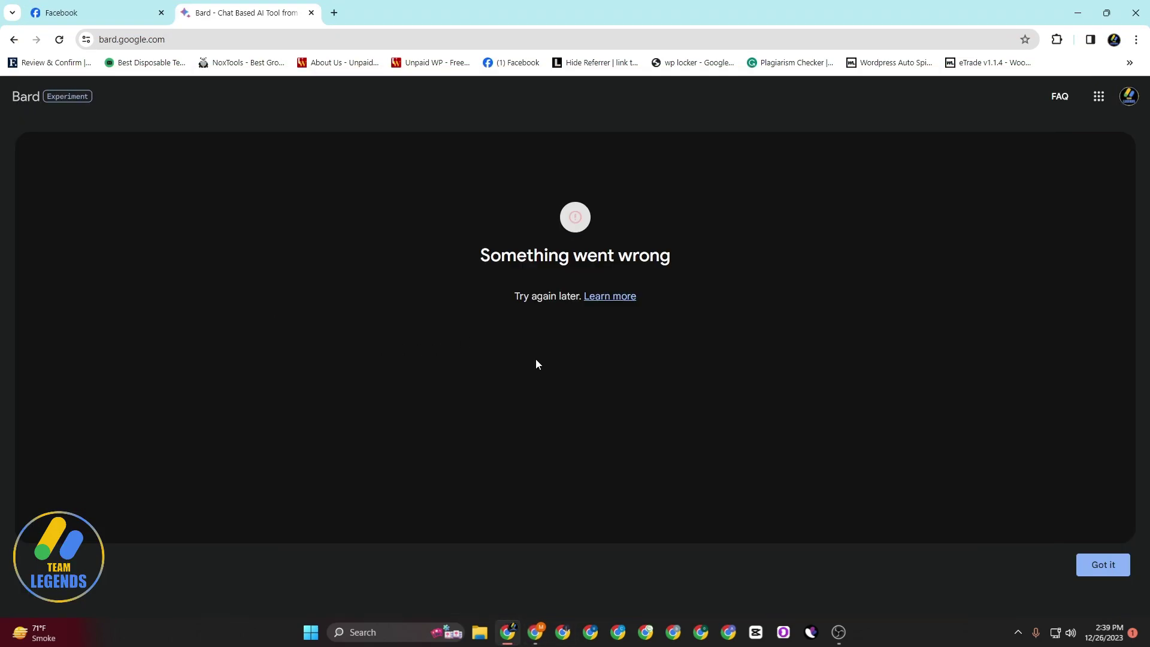
left_click(535, 633)
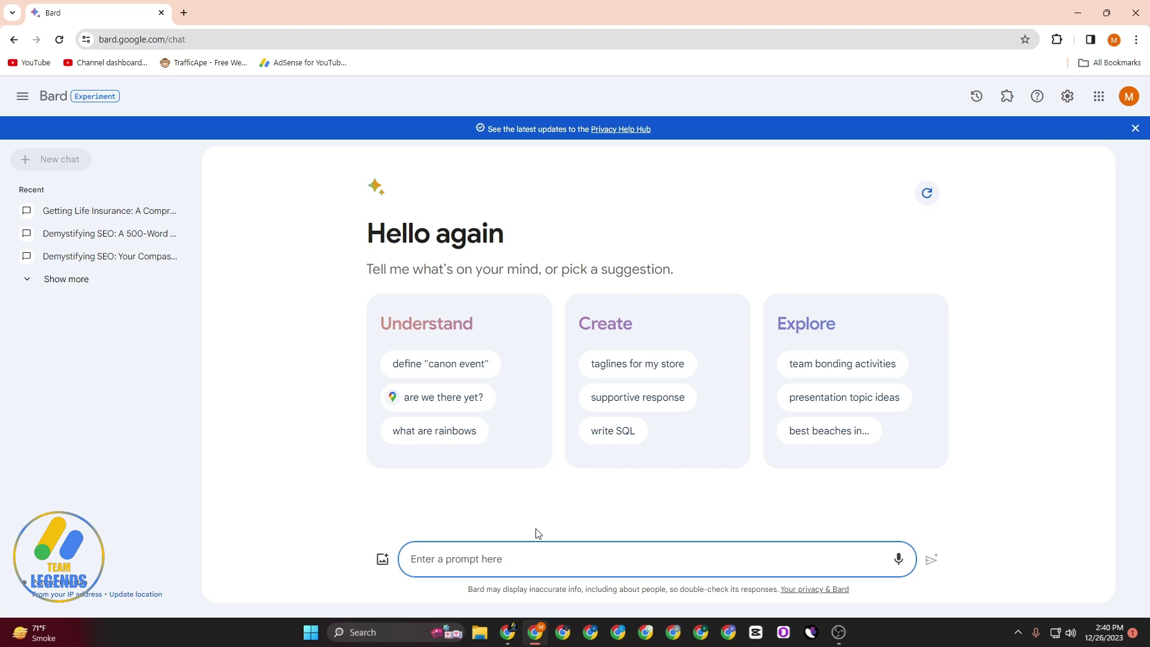
- Submit the prompt "write a article about what is SEO with 500 Words" to Bard
type("write a article about what is SE")
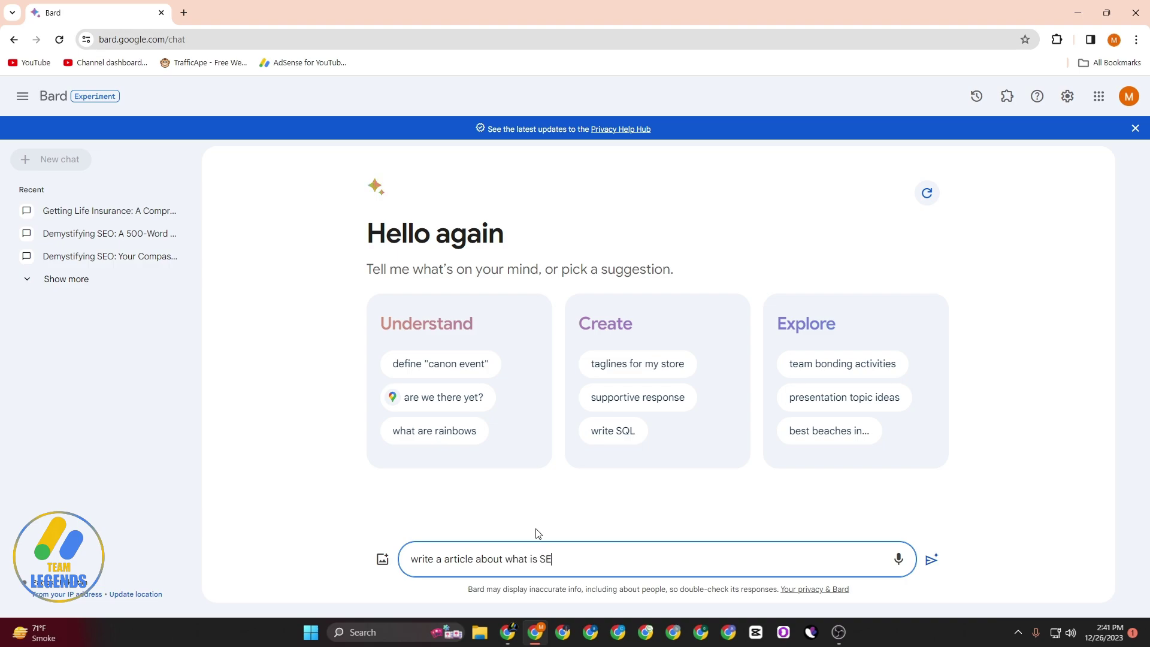
type("O with 500")
type("Words")
key("Return")
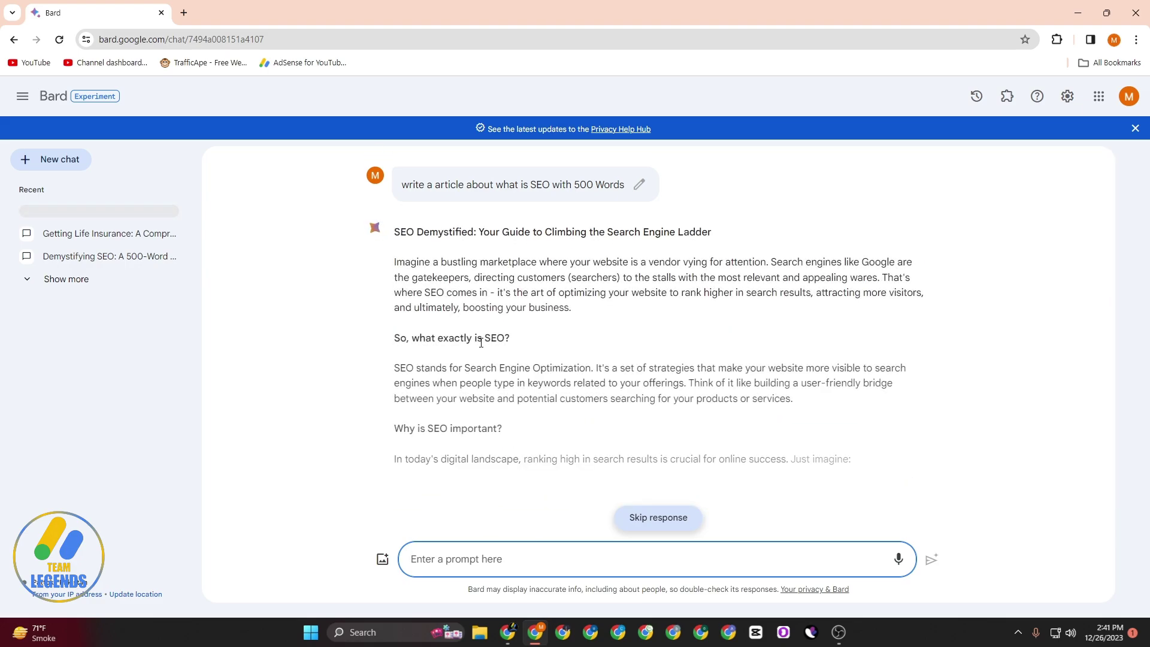
- Copy Bard's SEO article from "Imagine a bustling marketplace" through "watch your search engine ranking soar!"
scroll(460, 372, "down", 2)
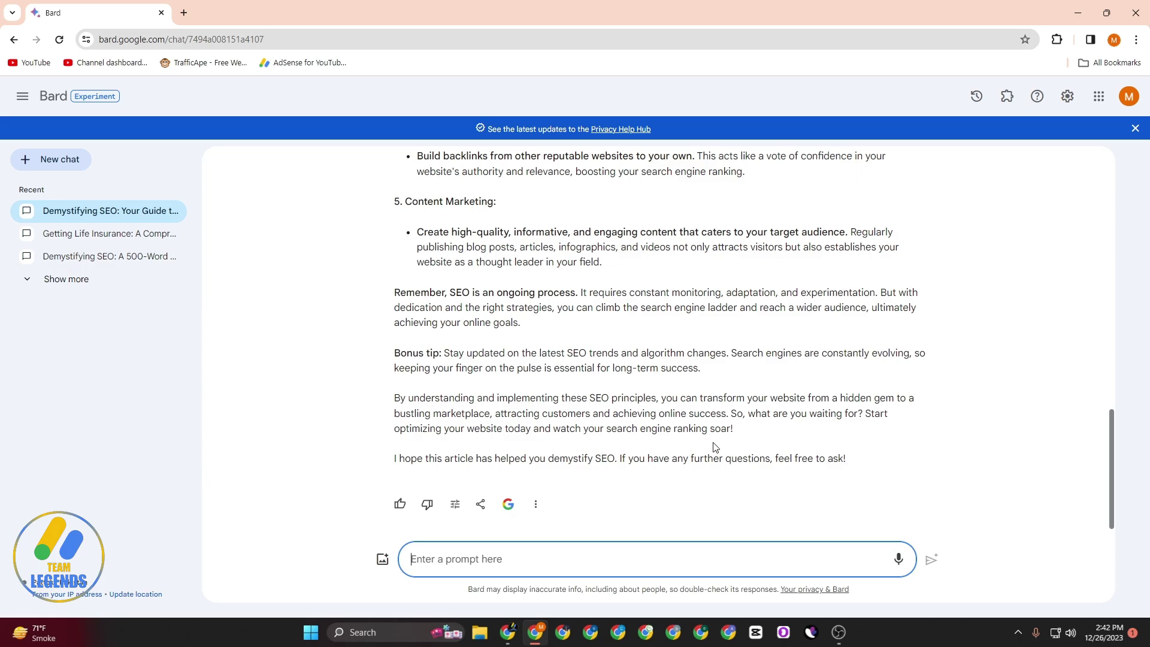
scroll(527, 412, "up", 20)
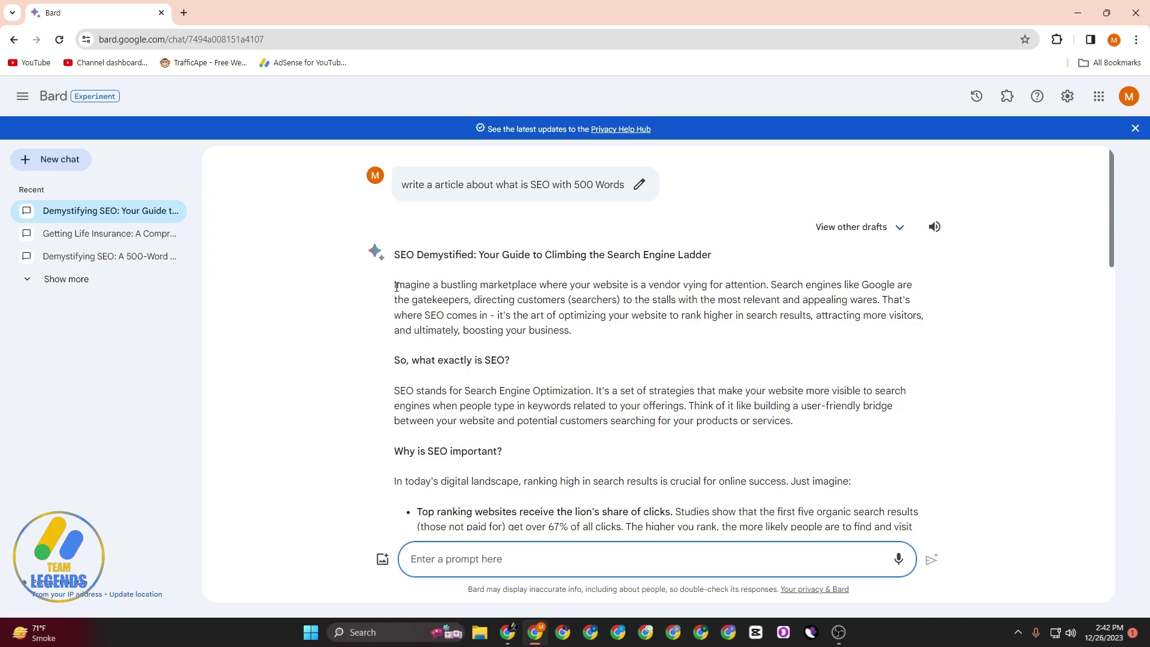
left_click_drag(395, 286, 743, 430)
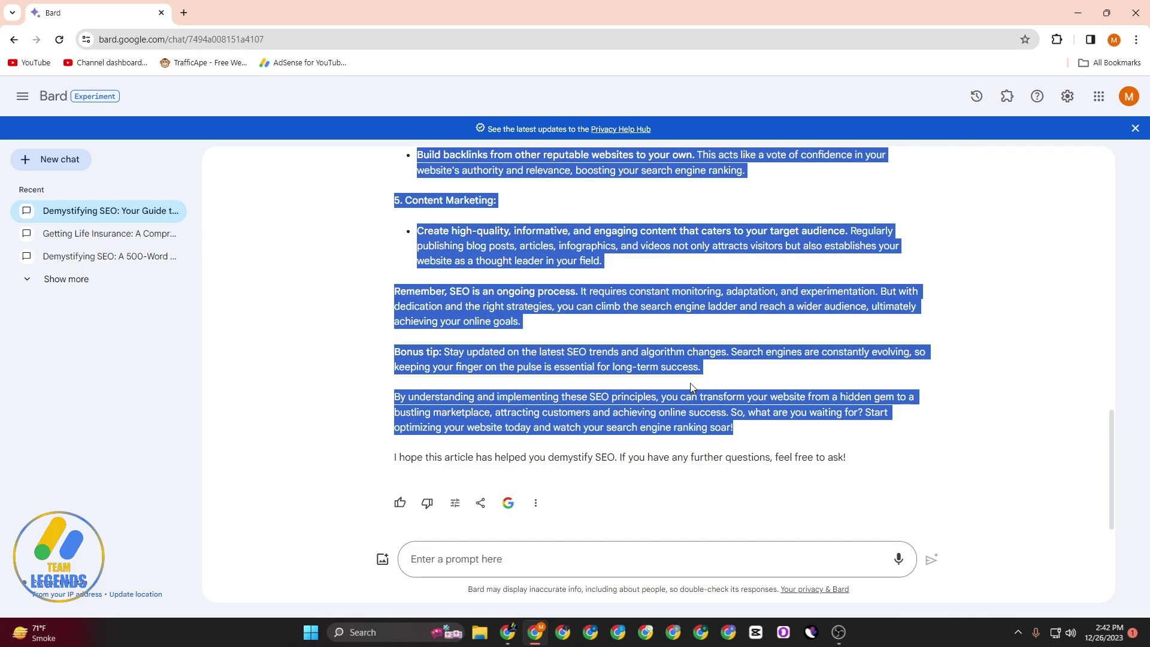
scroll(461, 306, "up", 10)
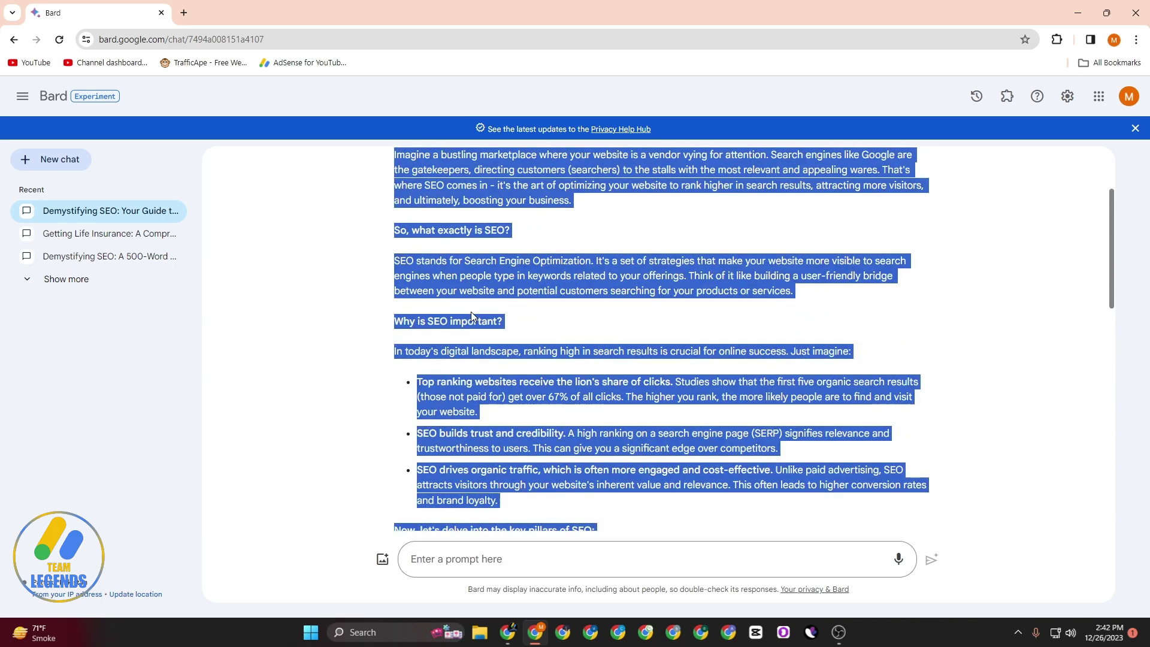
left_click(455, 311)
scroll(444, 310, "up", 2)
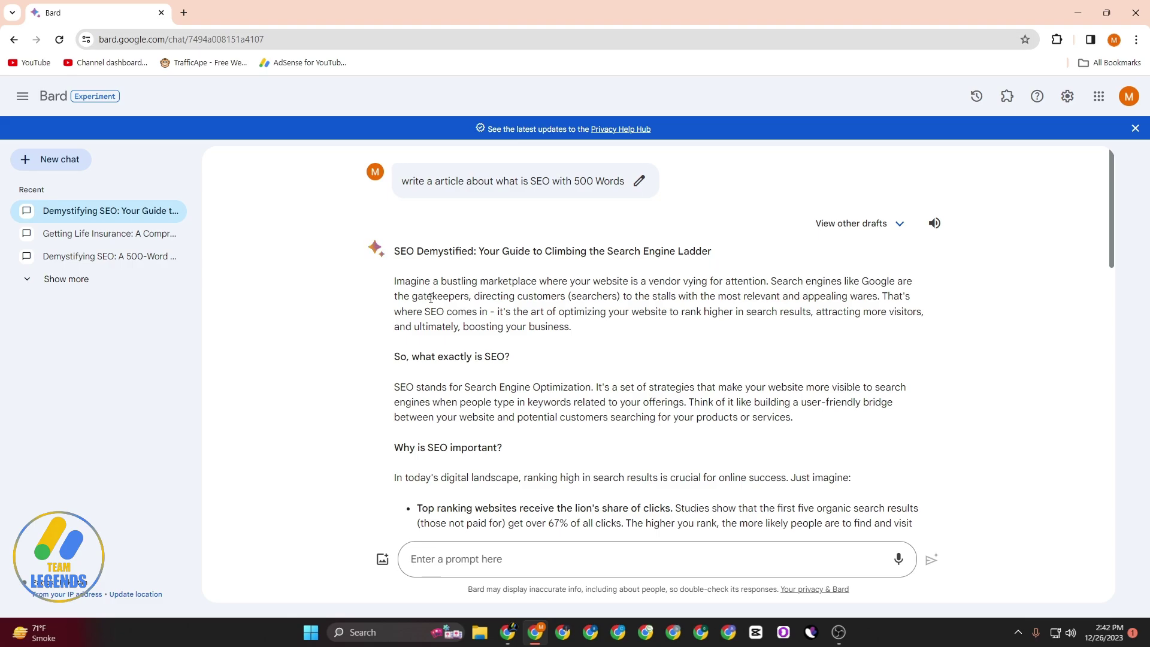
- Return to the first Chrome profile, search for bing in a new tab and open Bing's AI chat
key("alt+Tab")
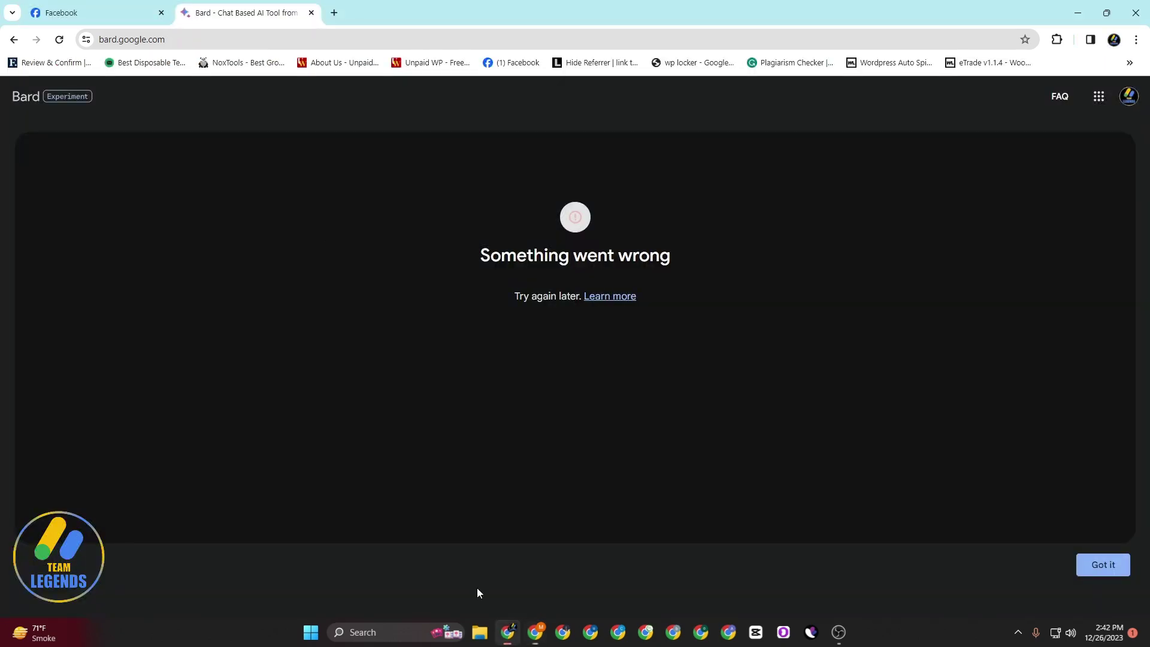
left_click(334, 12)
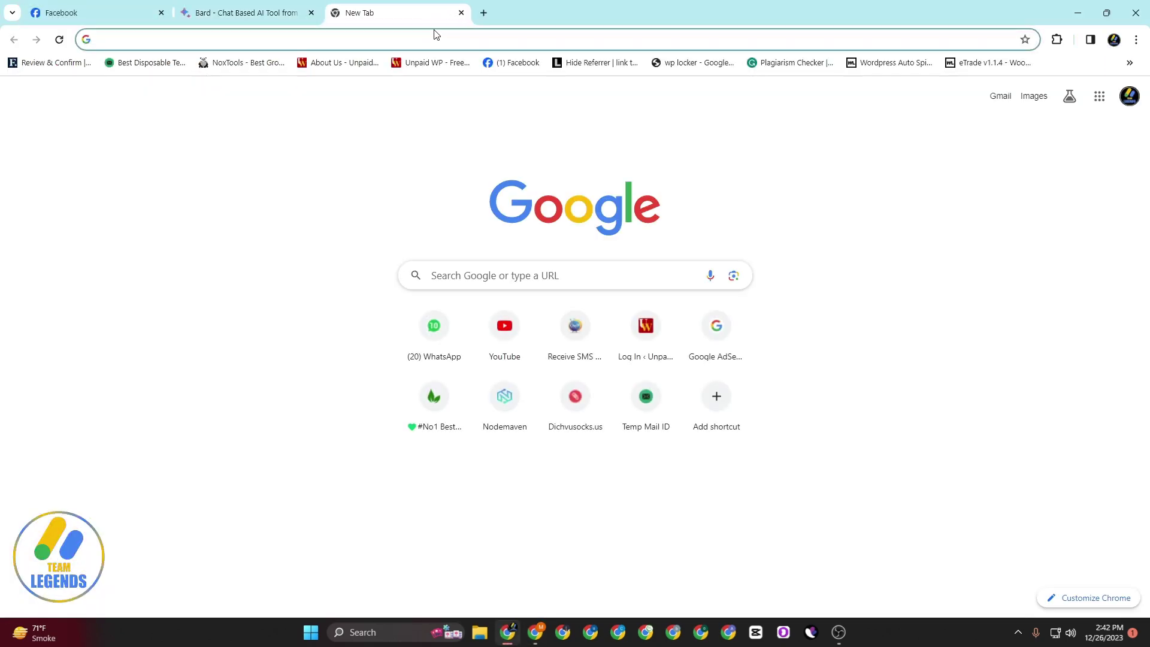
type("bing")
key("Return")
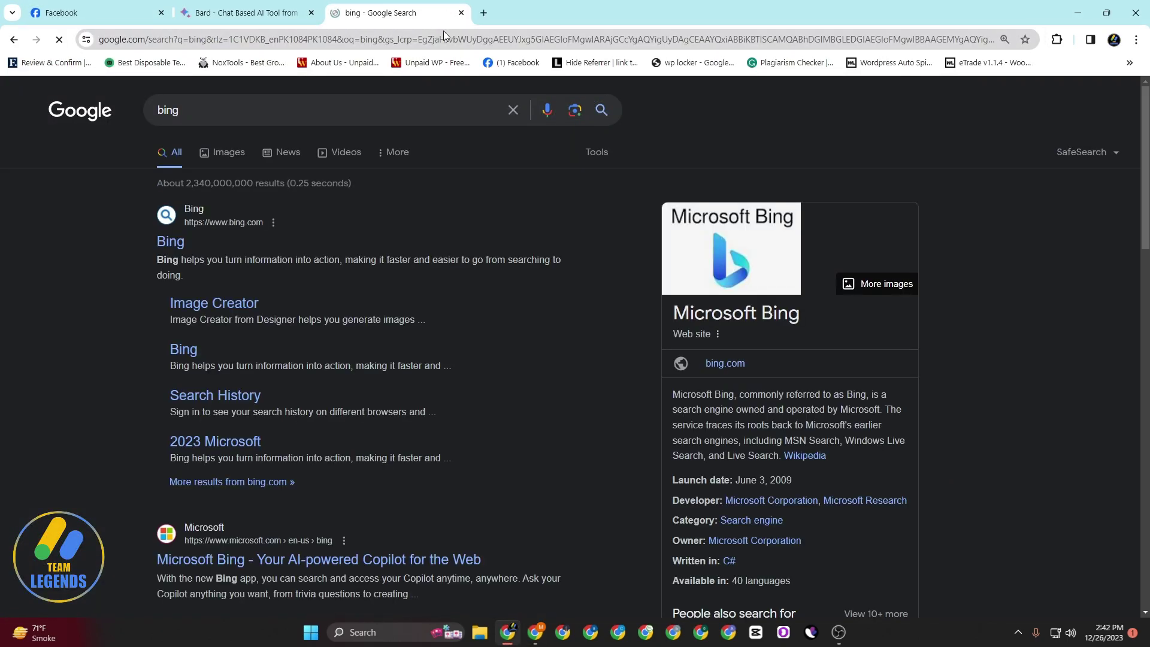
left_click(171, 246)
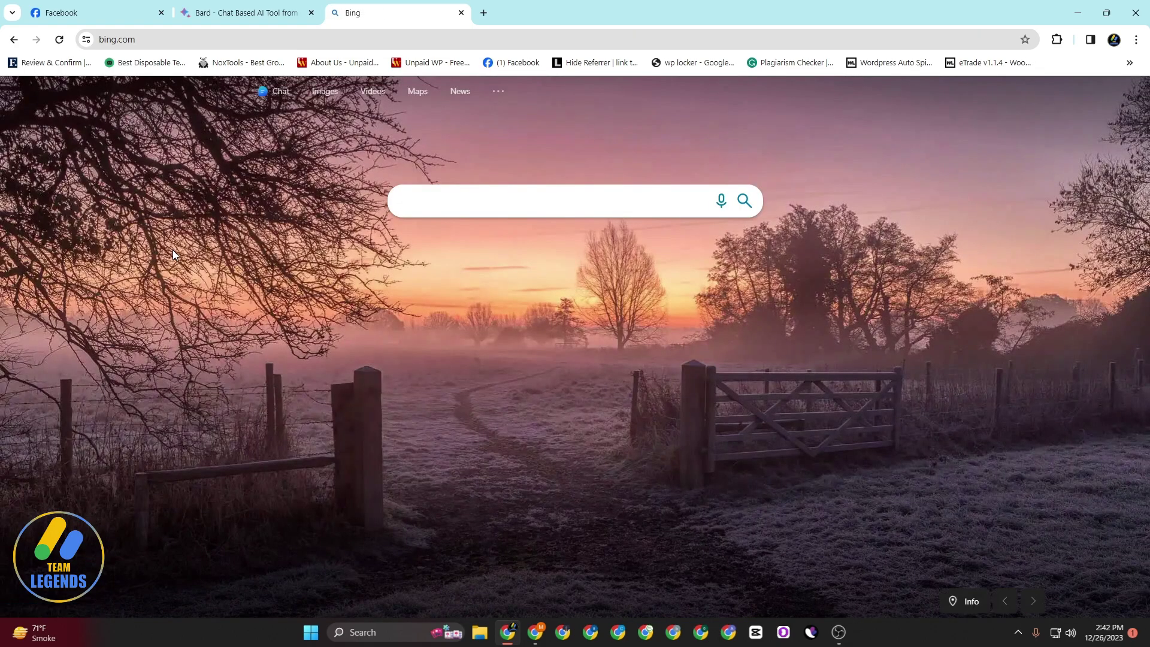
left_click(280, 92)
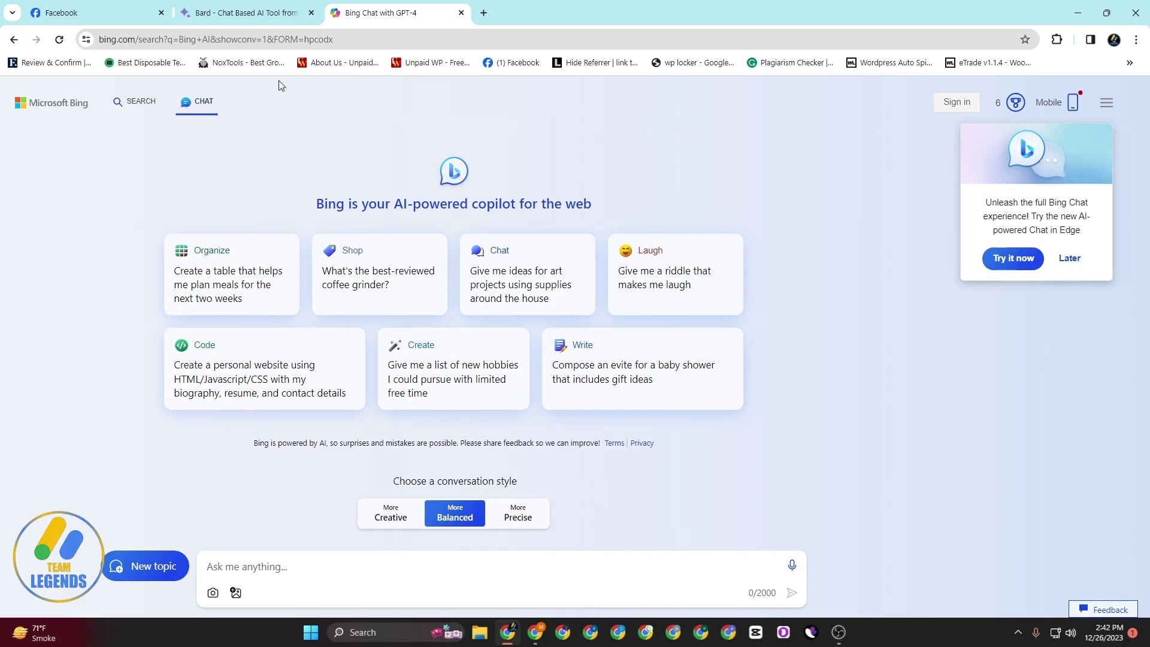
- Enter the prompt "convert this article into easy english." in Bing Chat and paste the copied article after it
left_click(246, 565)
type("co")
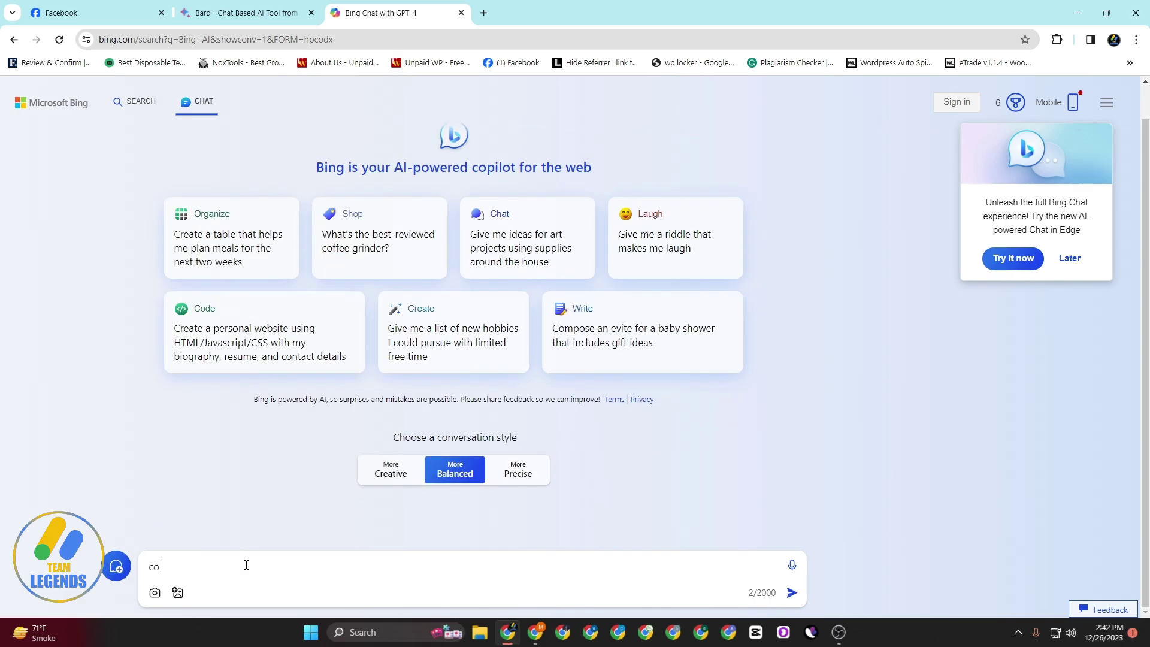
type("nvert this article into easy ")
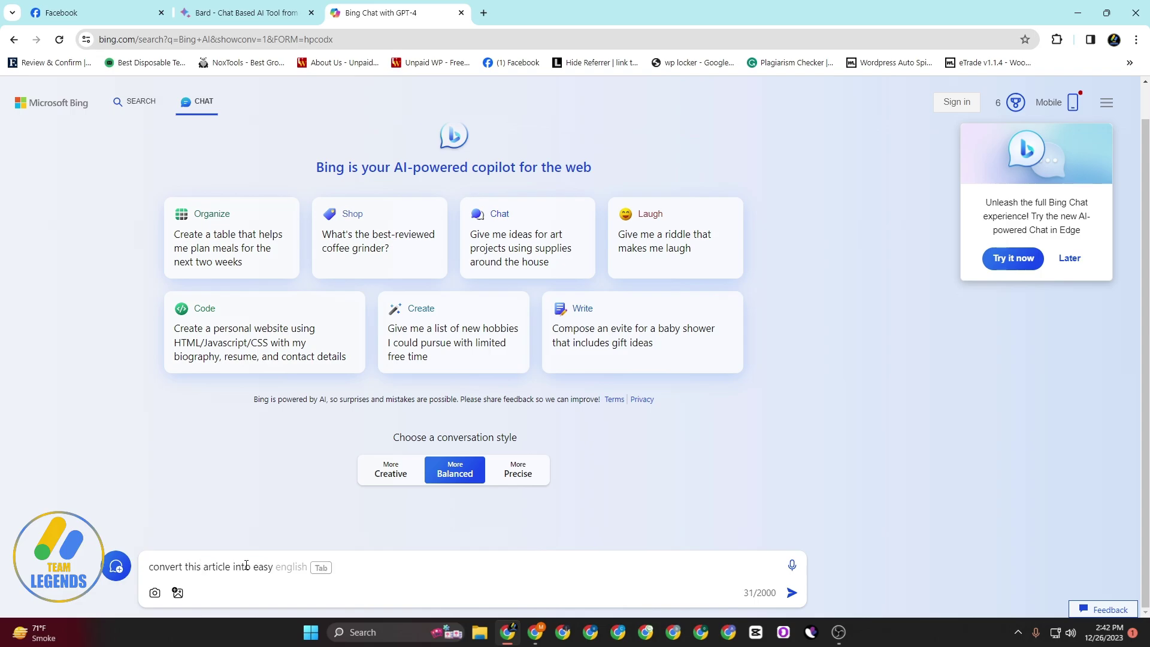
type("english.")
key("ctrl+v")
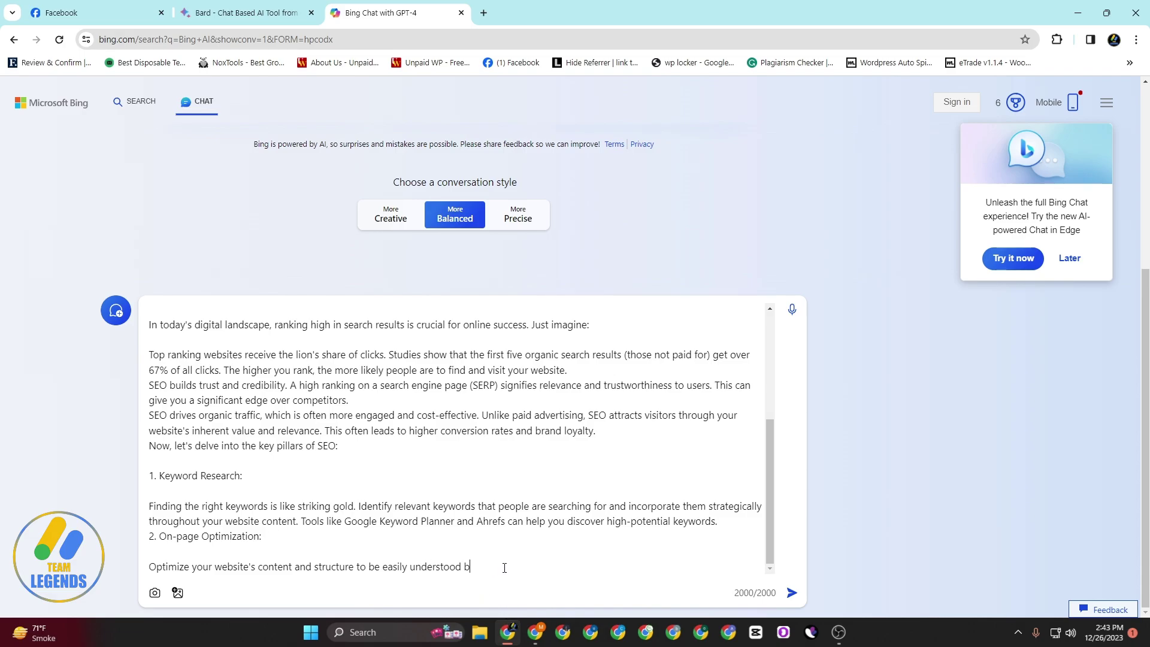
- Delete the cut-off last line under "2. On-page Optimization:" and submit the prompt
left_click_drag(503, 566, 145, 570)
key("BackSpace")
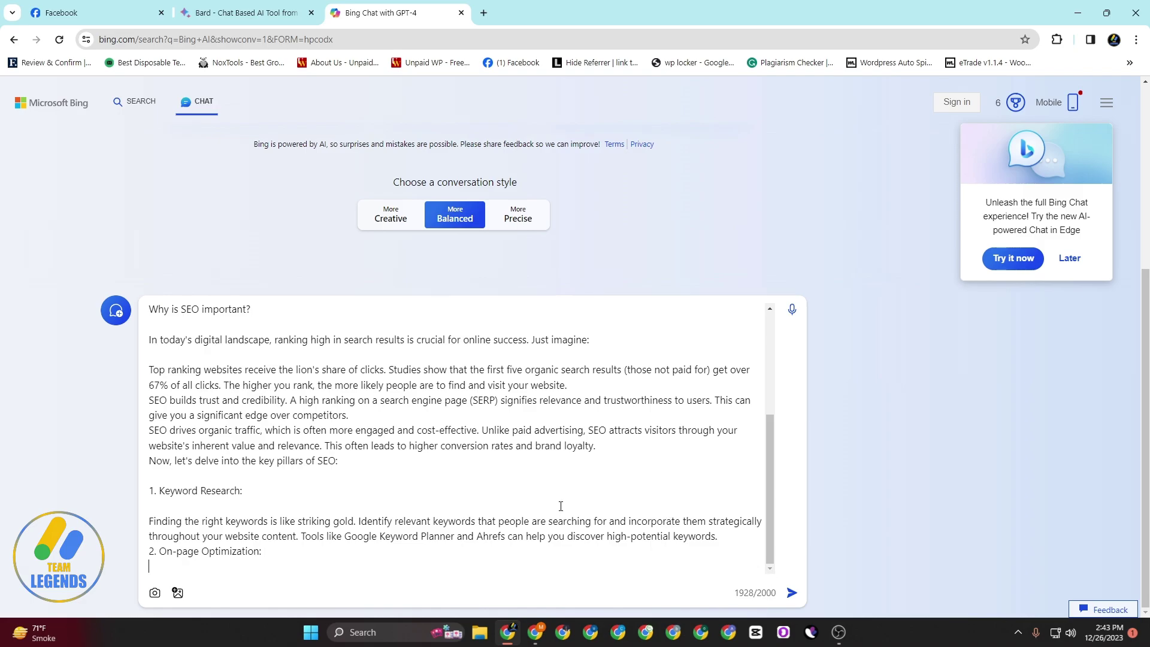
scroll(509, 497, "up", 3)
scroll(457, 489, "down", 3)
key("Return")
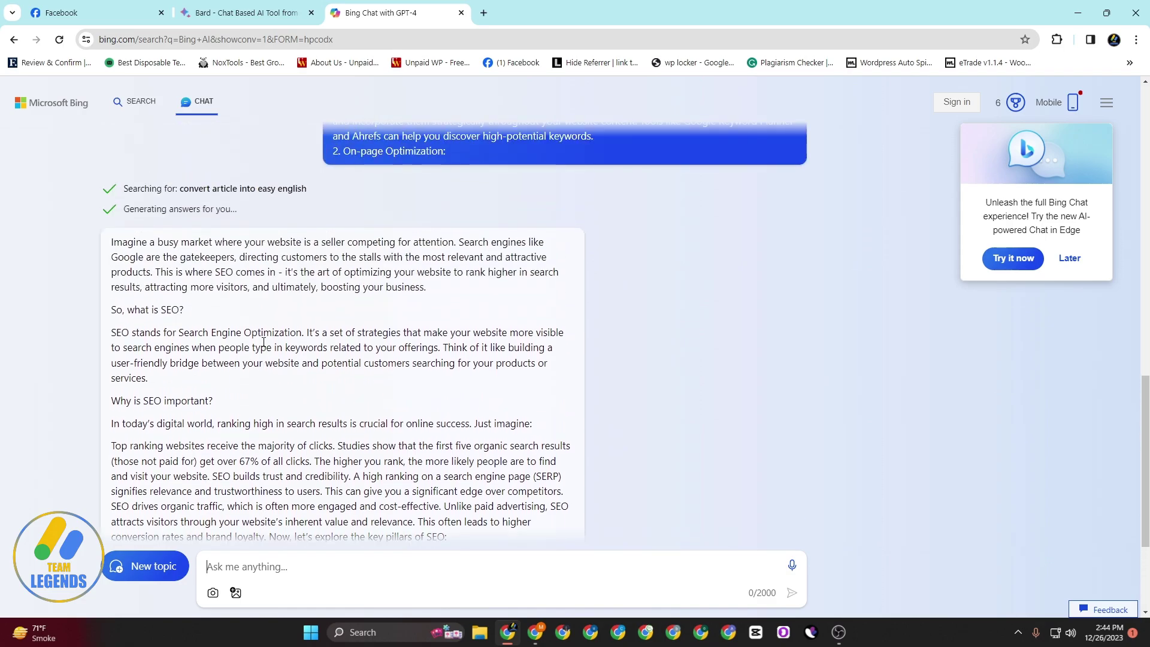
- Select Bing's entire rewritten article, from "Imagine a busy market" through "2. On-page Optimization:"
scroll(263, 339, "down", 6)
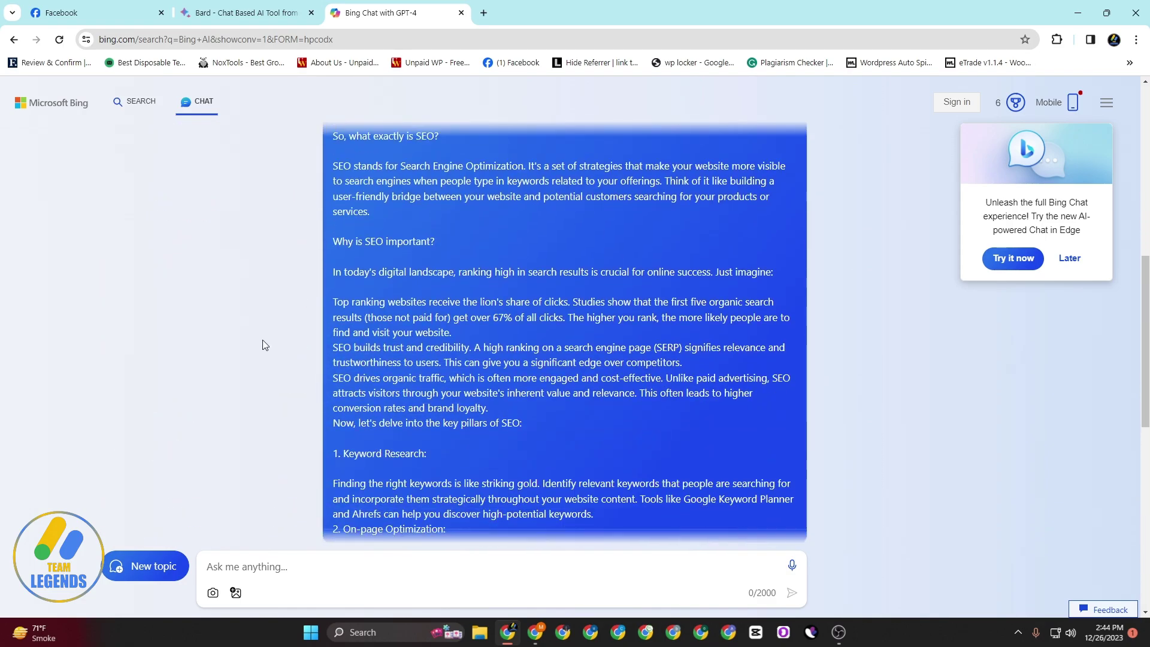
scroll(344, 294, "down", 6)
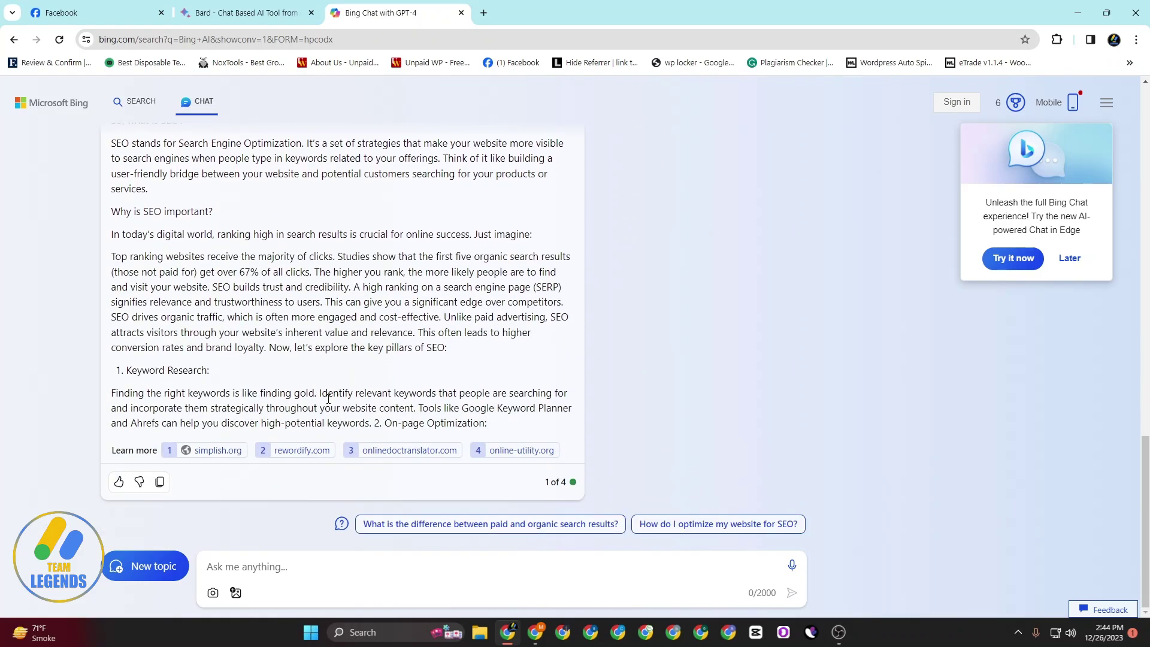
scroll(240, 390, "up", 3)
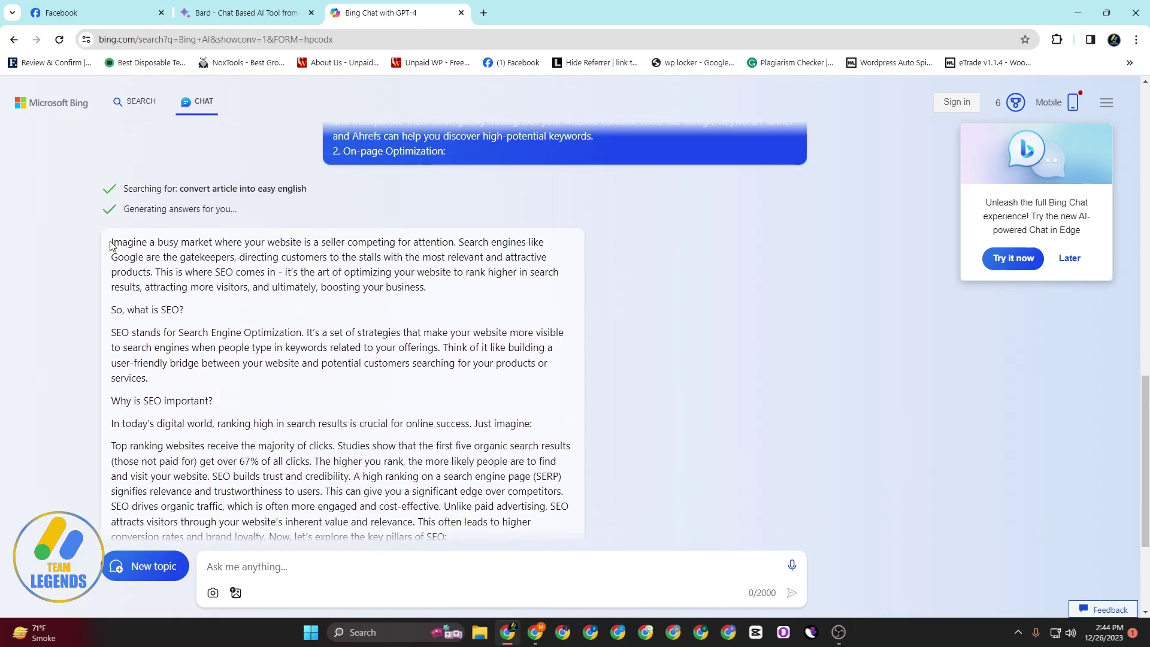
left_click_drag(112, 242, 238, 496)
left_click_drag(262, 479, 510, 423)
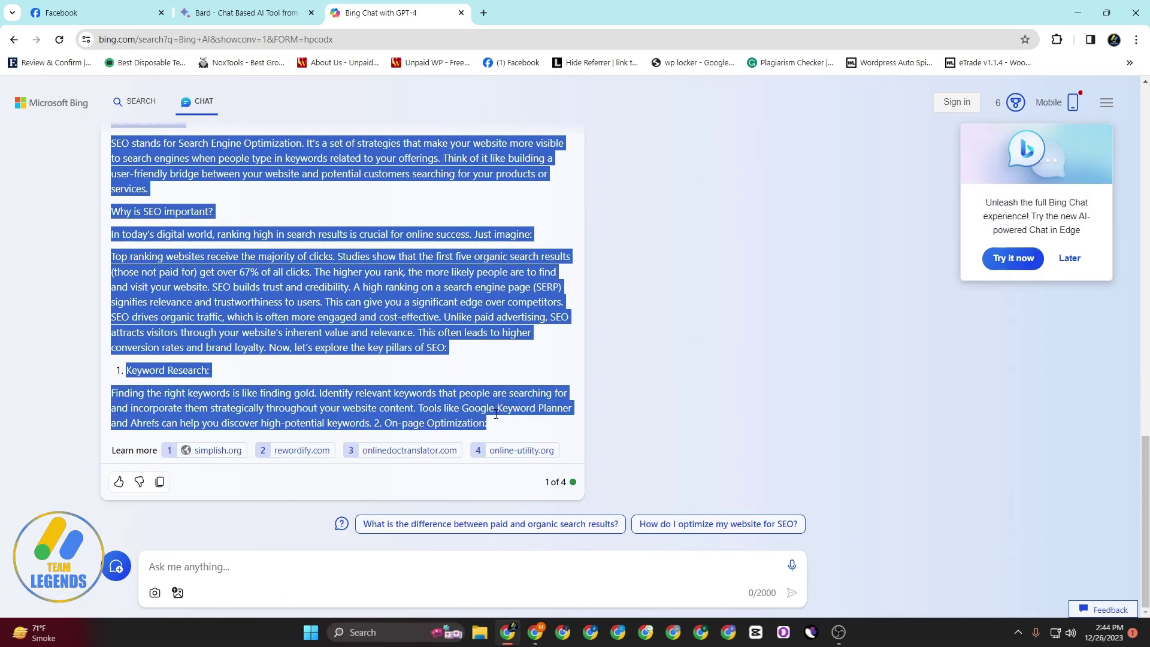
scroll(357, 358, "up", 2)
scroll(357, 357, "up", 3)
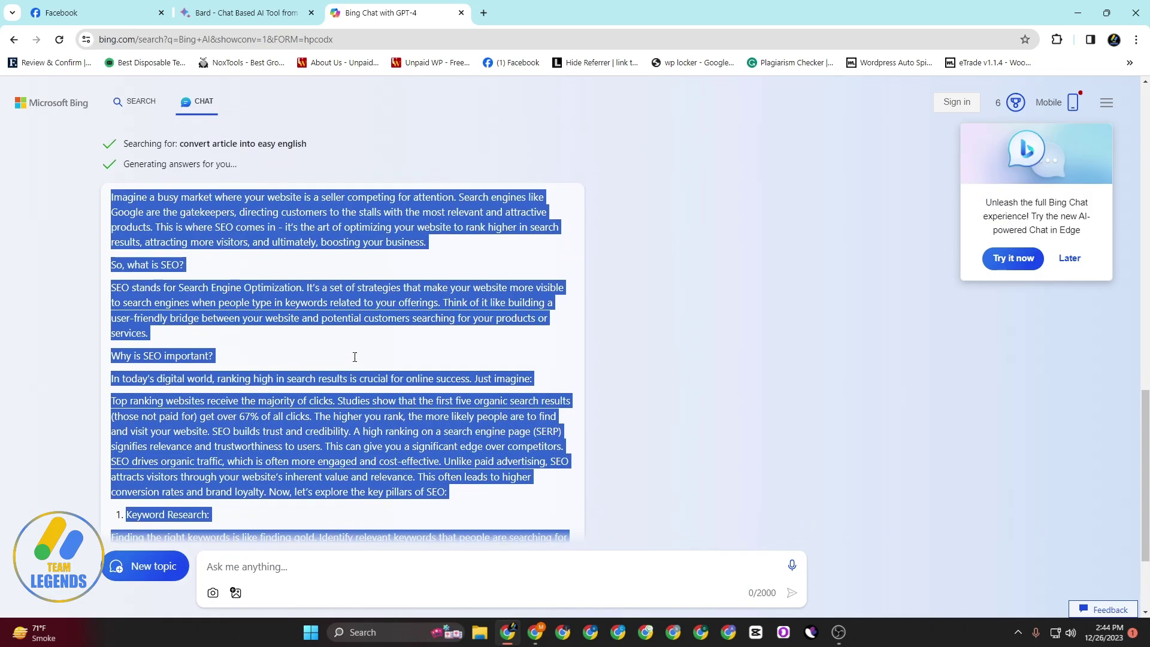